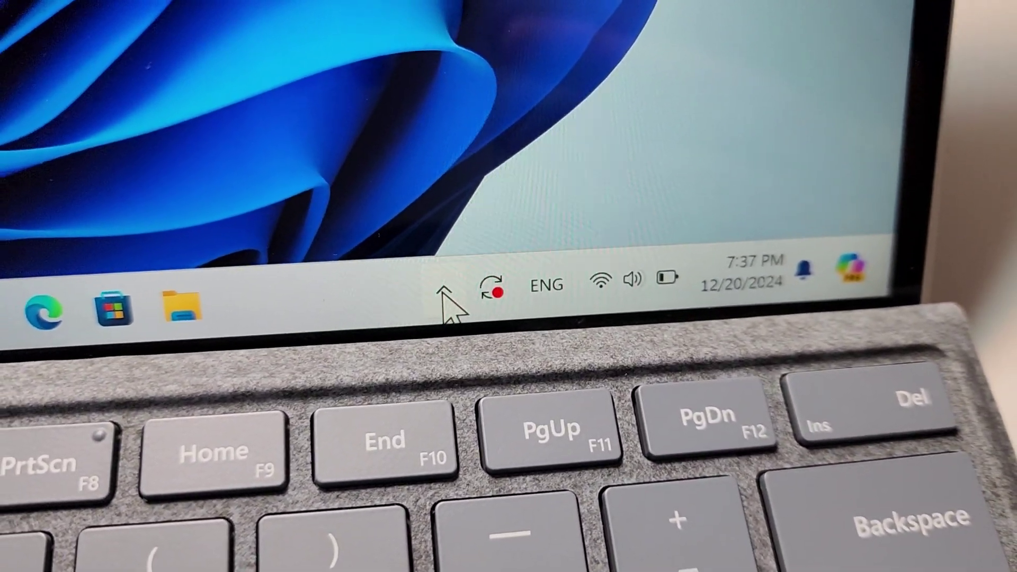
Step: Reveal the hidden tray icons and bring up the Bluetooth icon's shortcut menu
{"action": "left_click", "coordinate": [443, 293]}
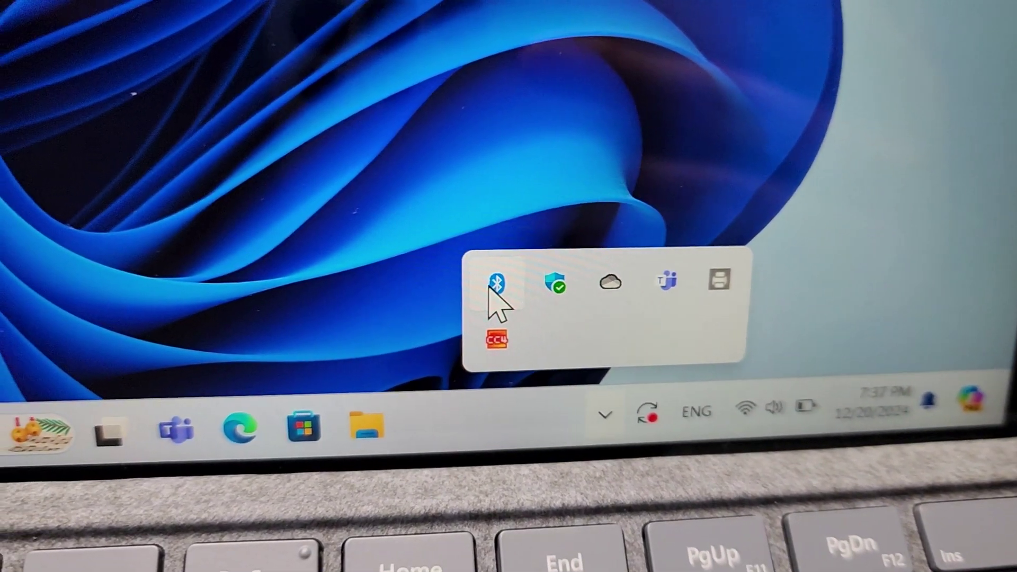
{"action": "right_click", "coordinate": [496, 267]}
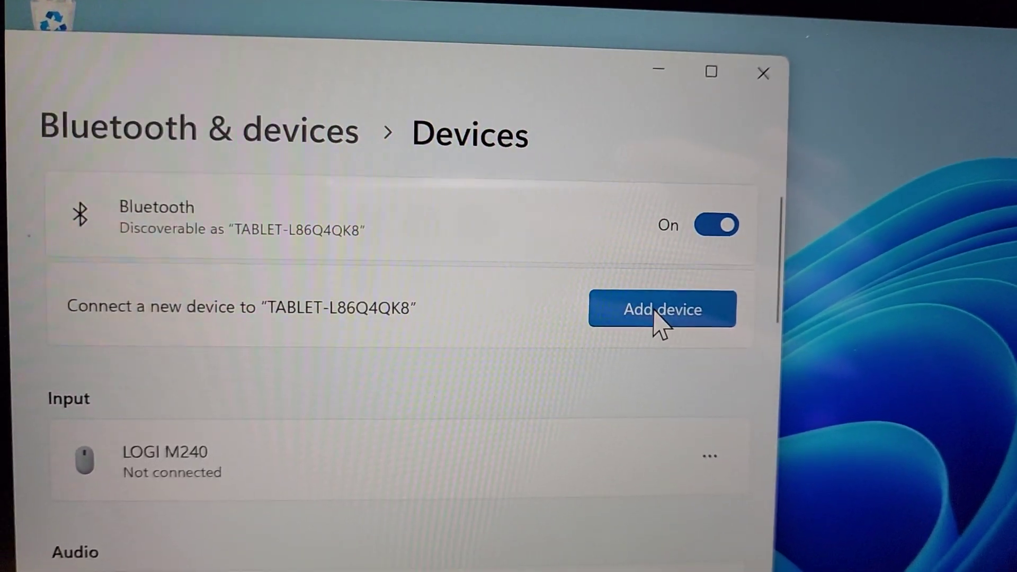
Step: Start the Add a device wizard from the Bluetooth & devices page
{"action": "left_click", "coordinate": [663, 312]}
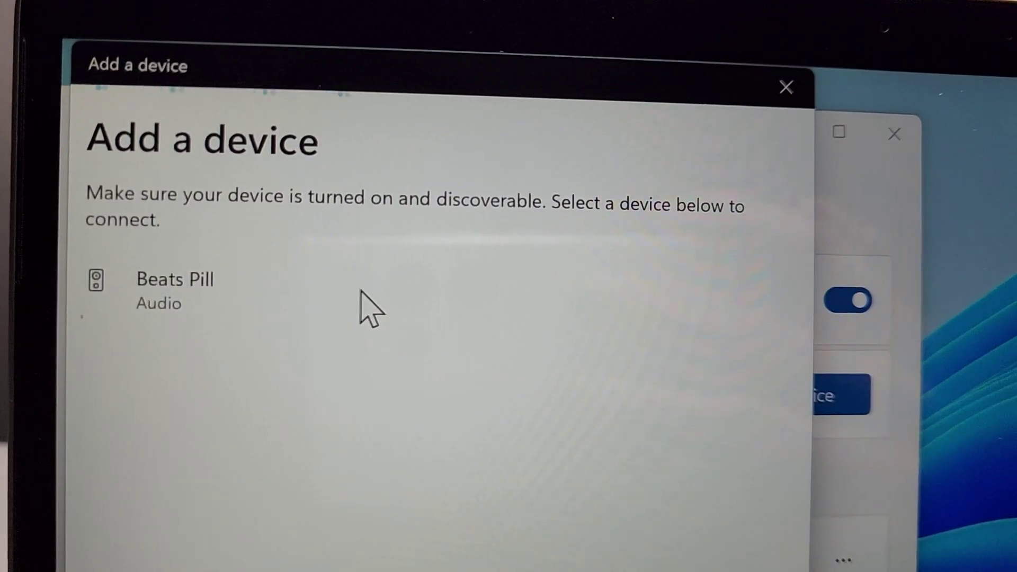
Step: Select the Beats Pill speaker in the Add a device list to pair it
{"action": "left_click", "coordinate": [293, 310]}
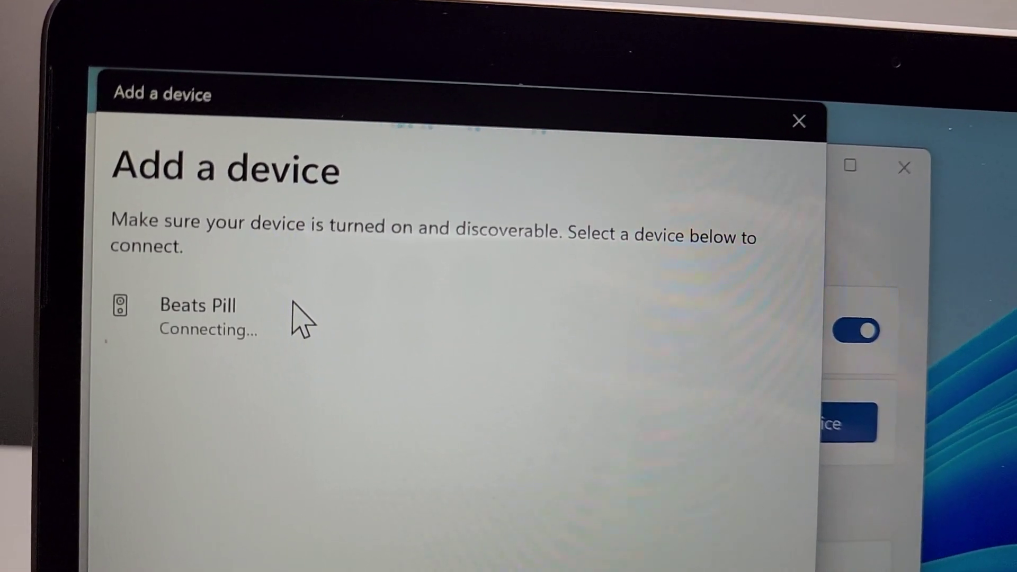